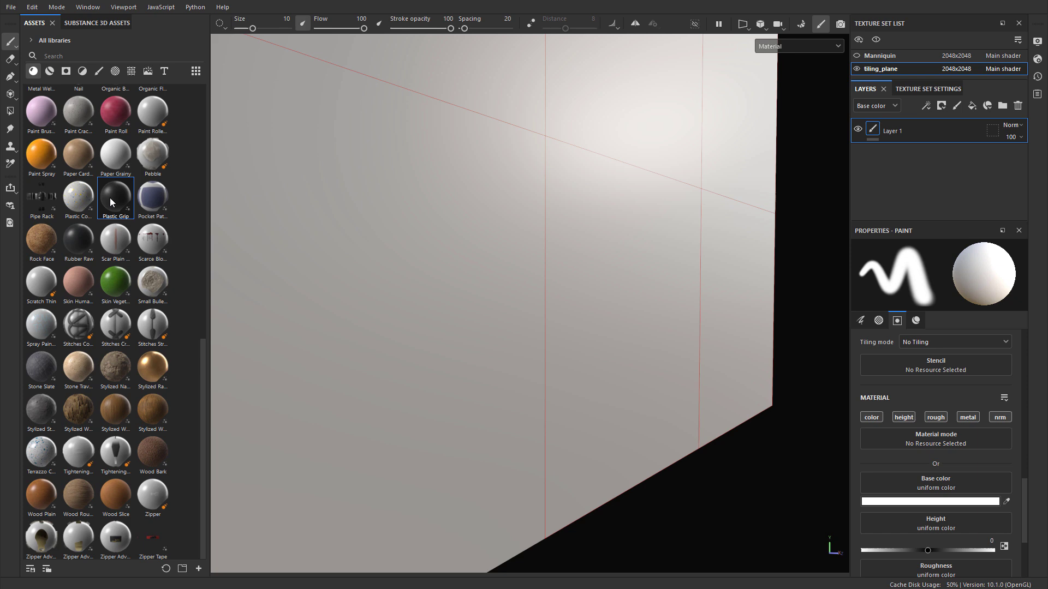
- Try Plastic Grip and then Wood Plain as fill layers on the plane, undoing each
drag(109, 198, 388, 220)
drag(639, 246, 614, 245)
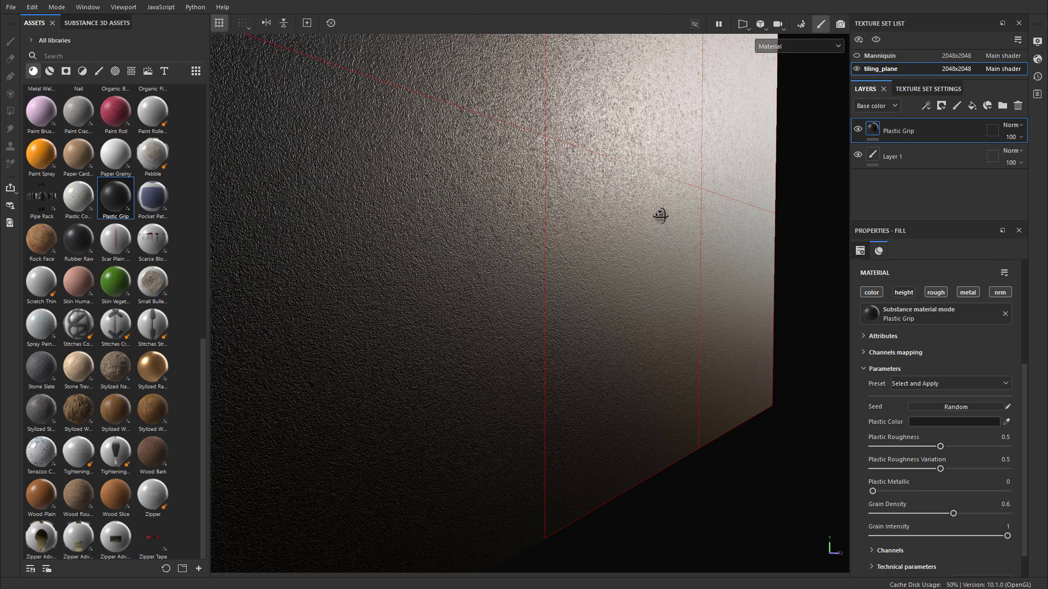
alt+drag(663, 215, 667, 212)
key(ctrl+z)
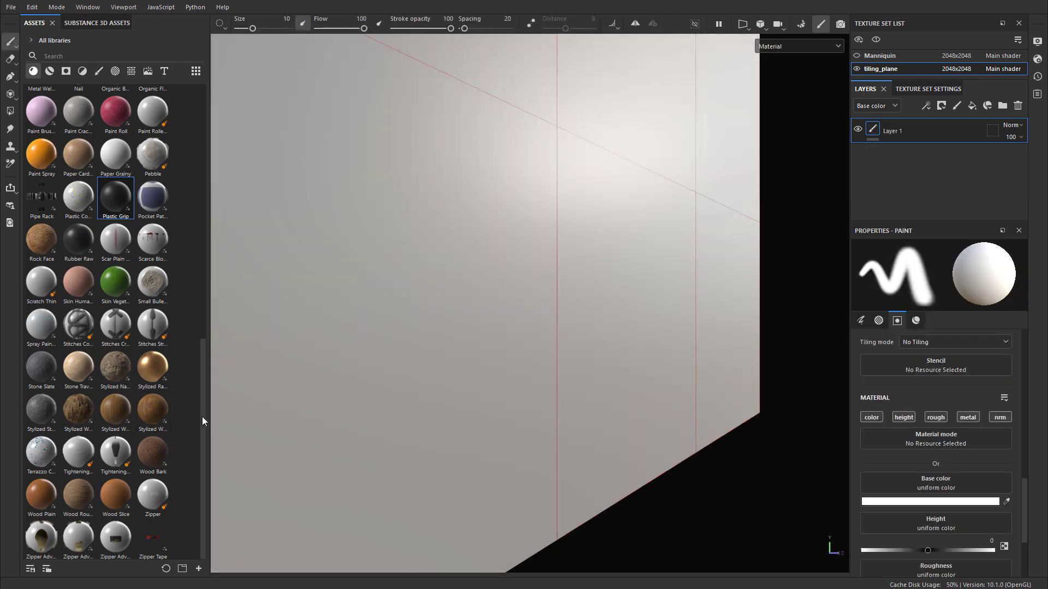
drag(41, 494, 492, 257)
alt+drag(548, 229, 616, 212)
key(ctrl+z)
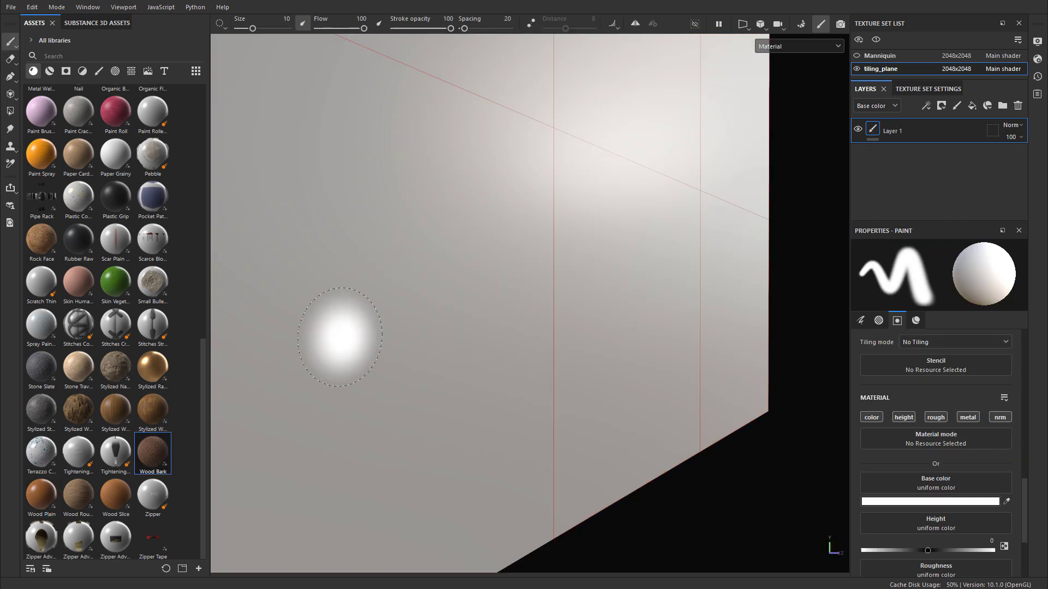
- Try Wood Bark and Concrete Cast, undoing both, then apply Concrete Coarse as the fill
drag(153, 452, 594, 289)
scroll(139, 216, up, 10)
key(ctrl+z)
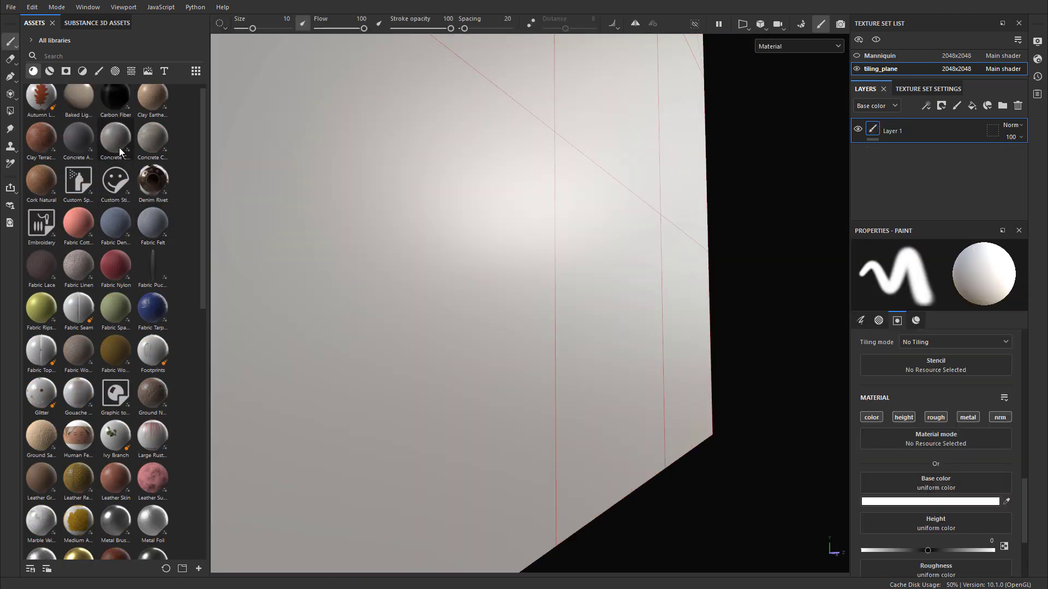
drag(116, 137, 597, 210)
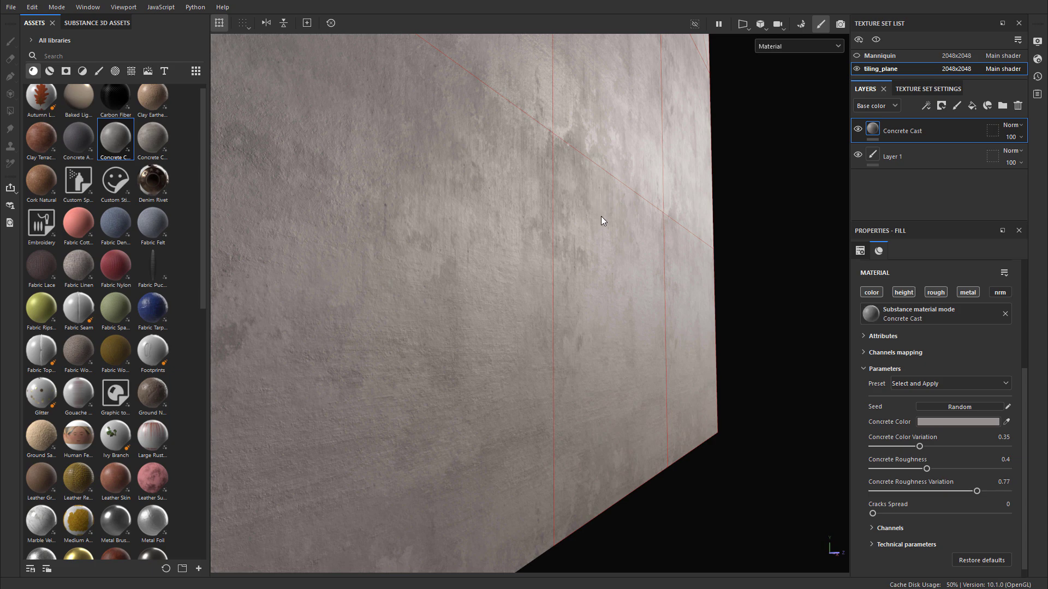
key(ctrl+z)
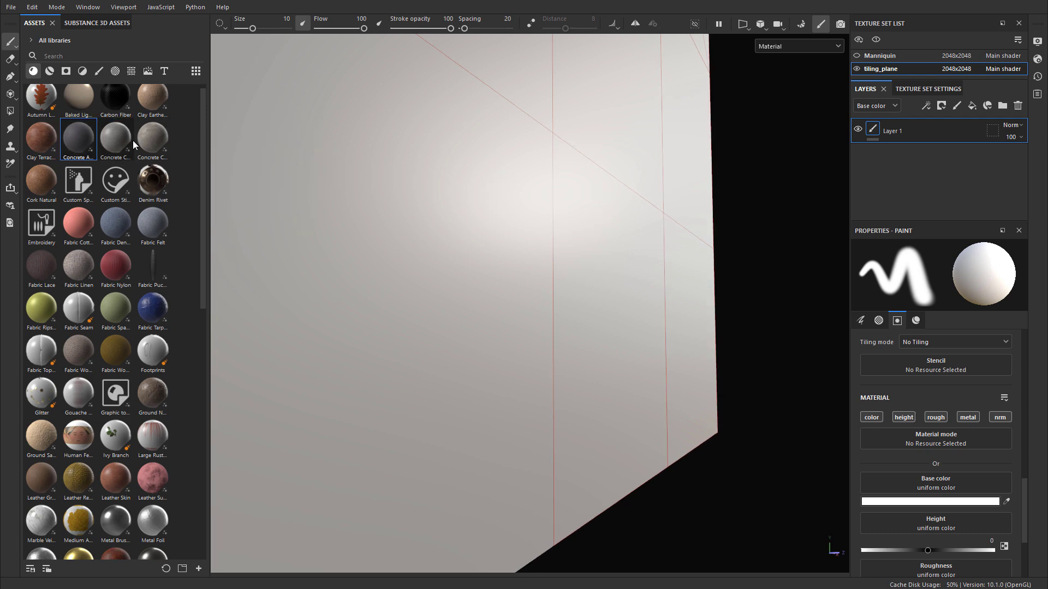
drag(153, 137, 499, 184)
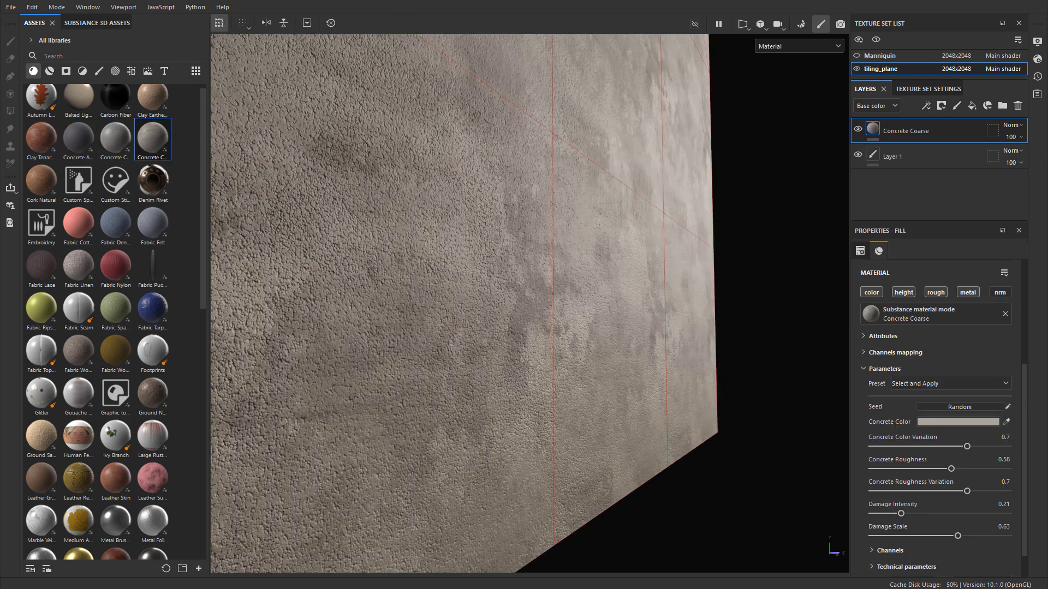
- Switch the viewport to the Roughness single channel and orbit to face the concrete plane
click(780, 48)
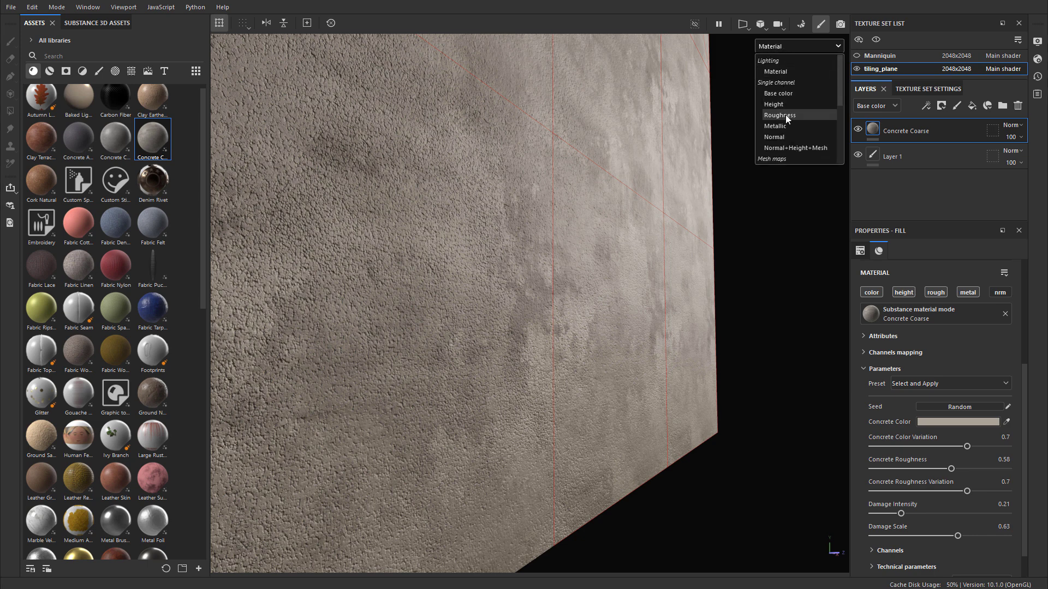
click(786, 116)
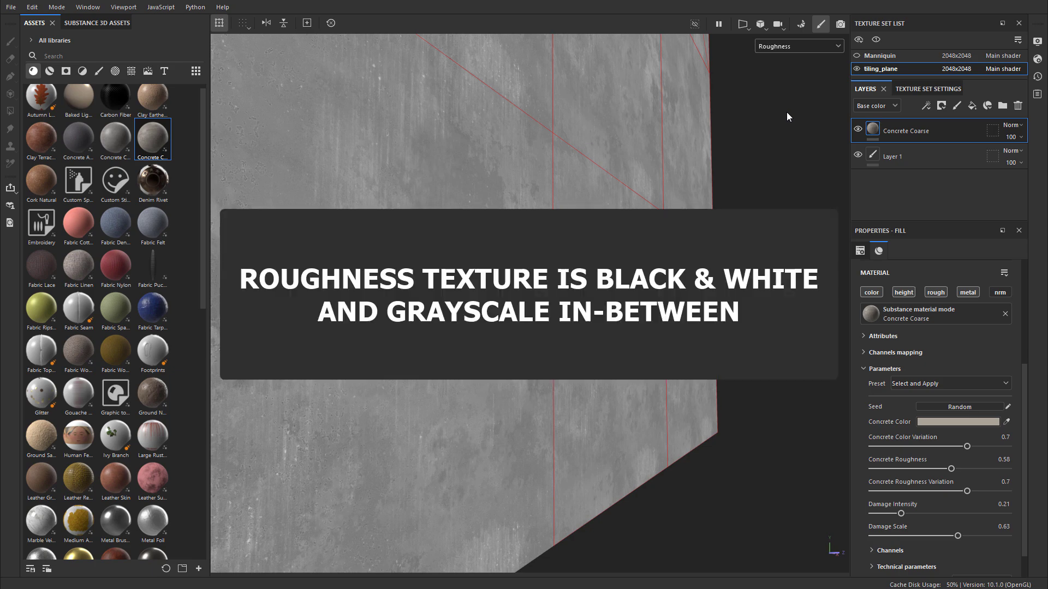
alt+drag(788, 112, 731, 105)
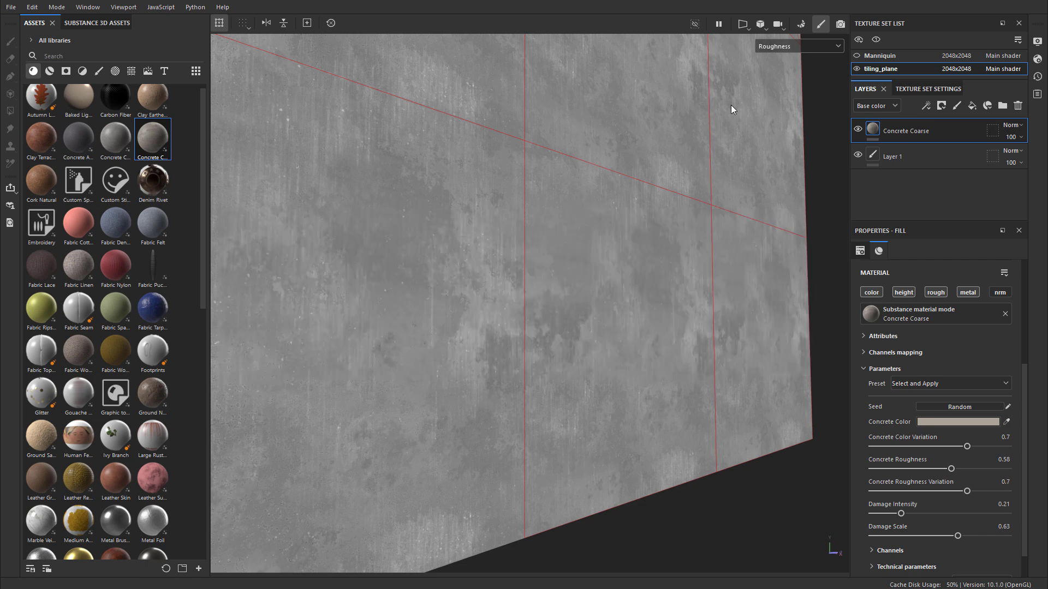
- Return the viewport display to the full Material view
click(823, 48)
click(802, 60)
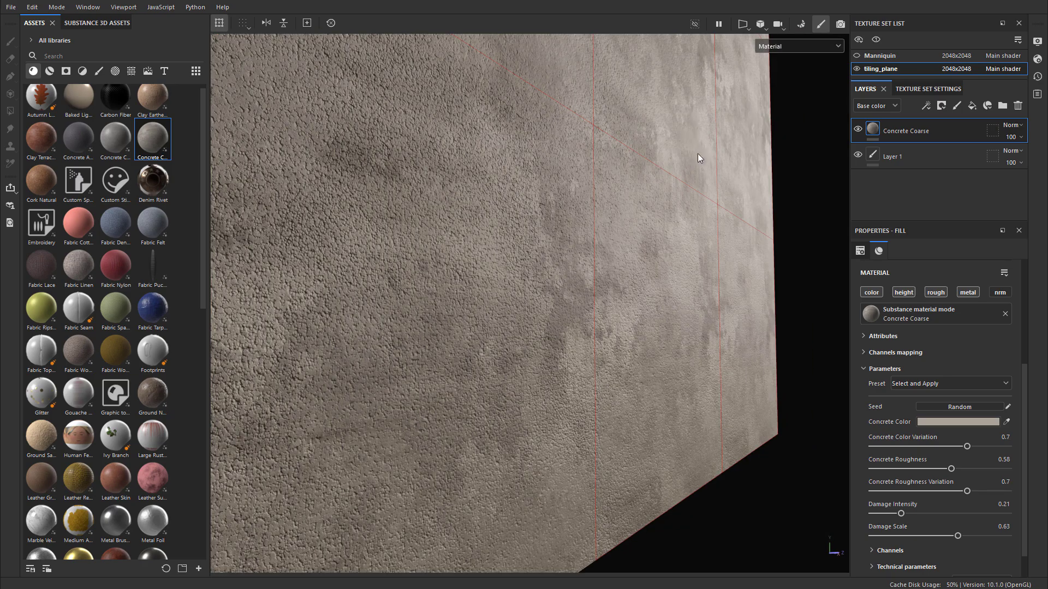
alt+drag(698, 157, 685, 197)
- Shift-drag to rotate the environment lighting back and forth across the plane
key(shift)
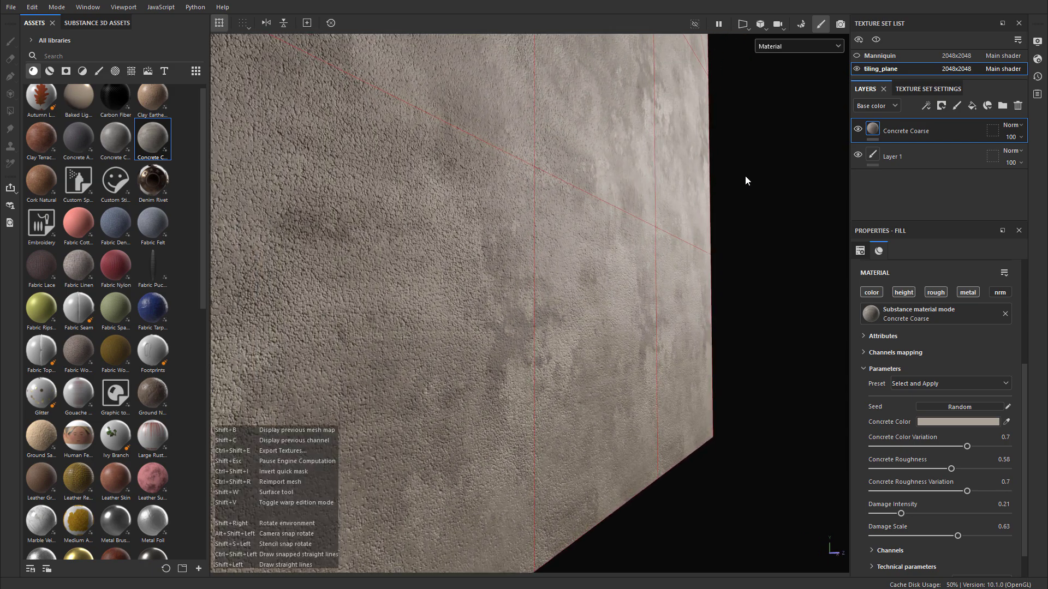
shift+right_drag(746, 180, 721, 180)
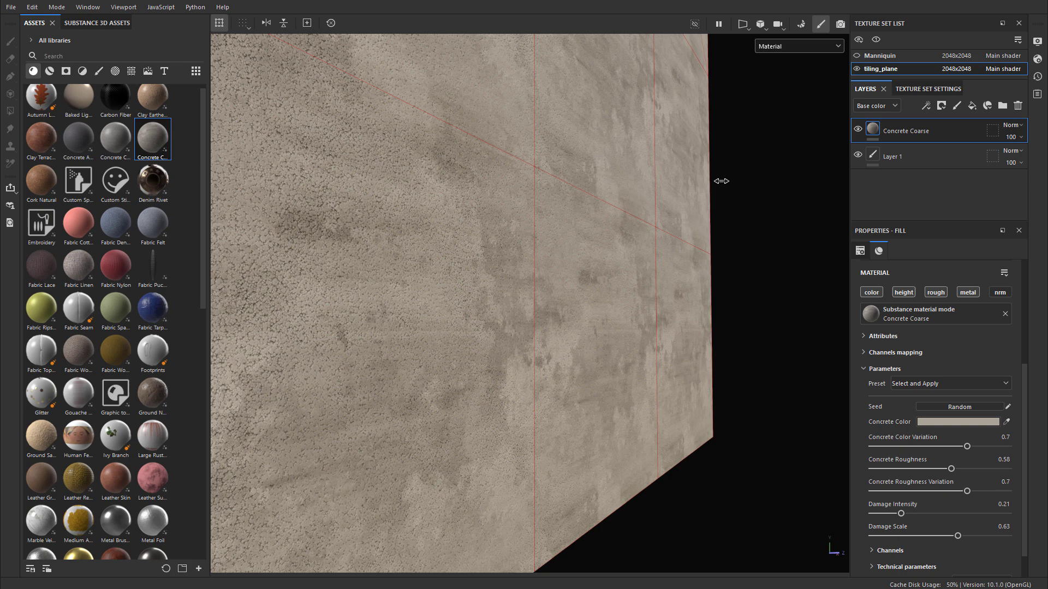
shift+right_drag(721, 181, 744, 180)
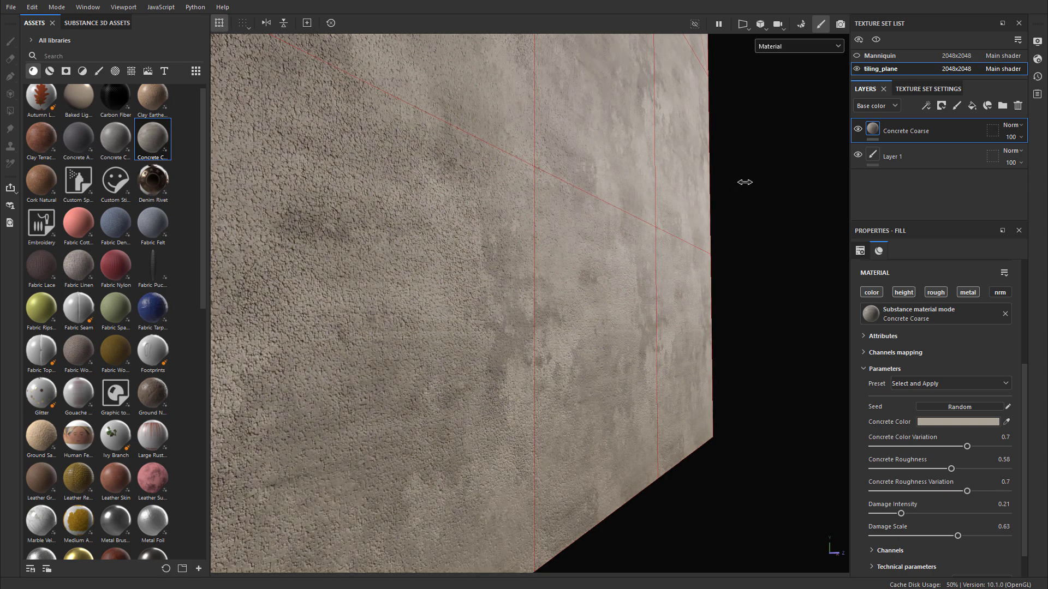
- Delete the Concrete Coarse and paint layers, then add a new green fill layer
click(1016, 106)
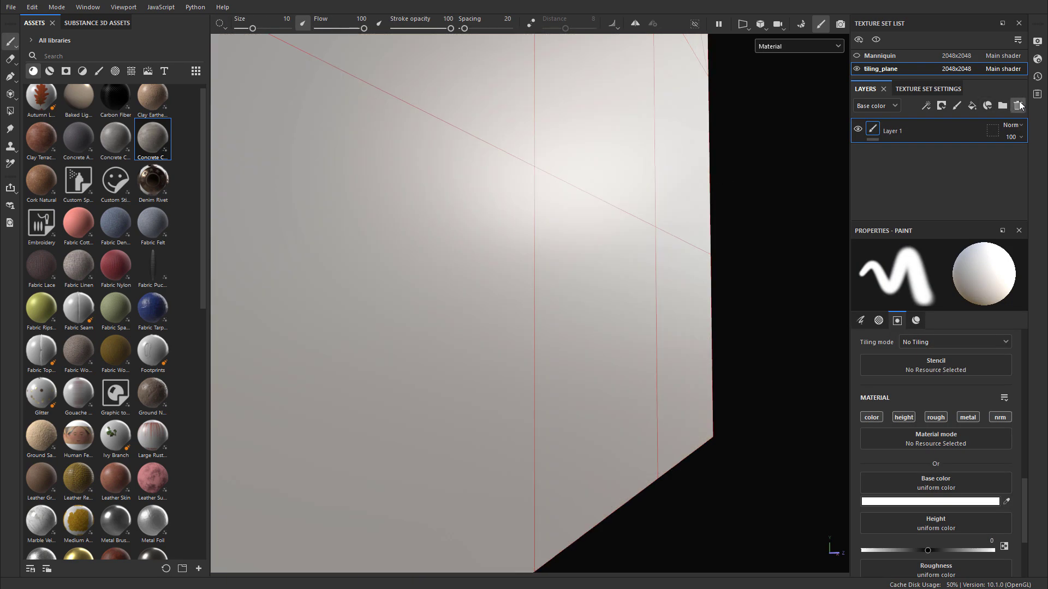
click(1016, 106)
click(972, 106)
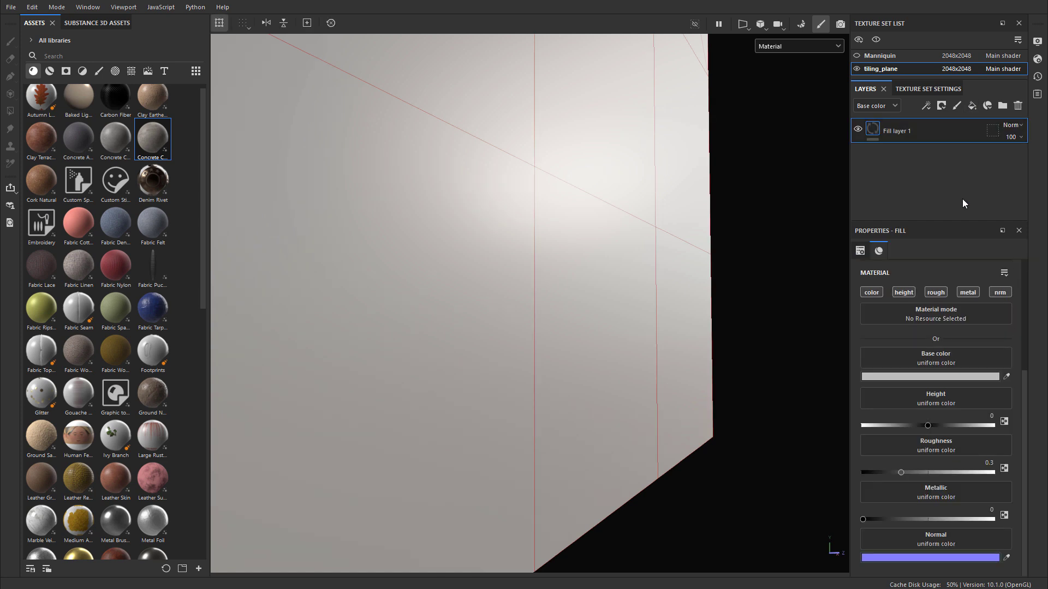
click(952, 377)
click(935, 526)
click(670, 234)
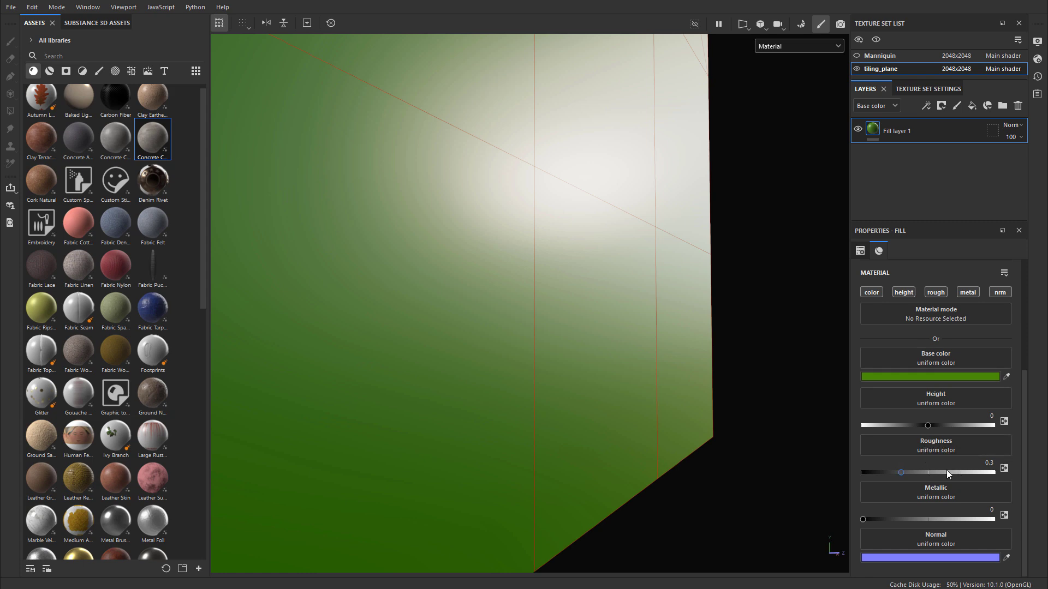
- Sweep the fill's roughness between 0 and 1 to compare matte and glossy green
drag(904, 472, 1018, 475)
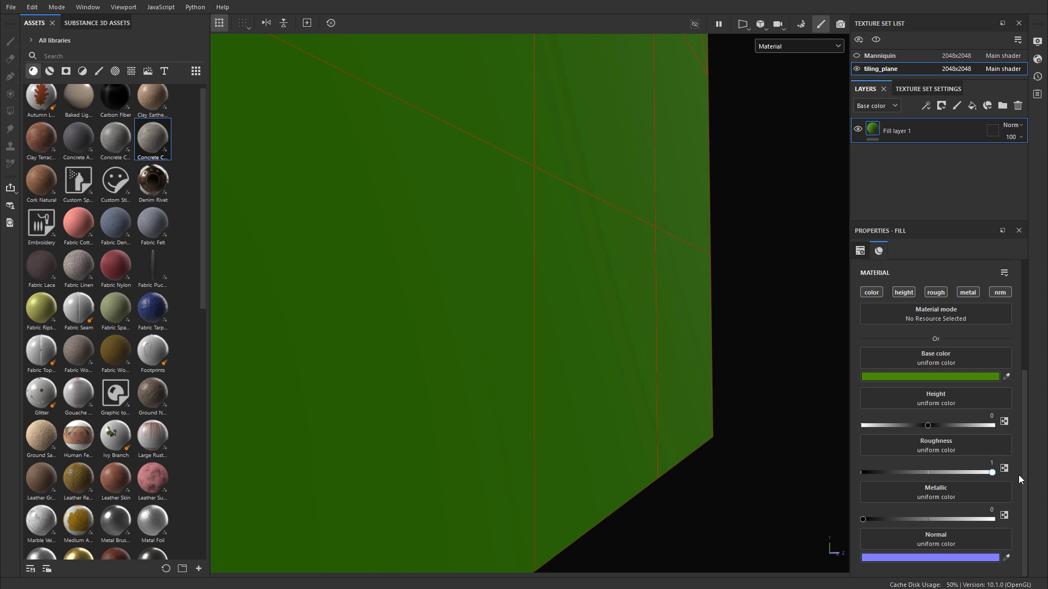
drag(1018, 475, 856, 467)
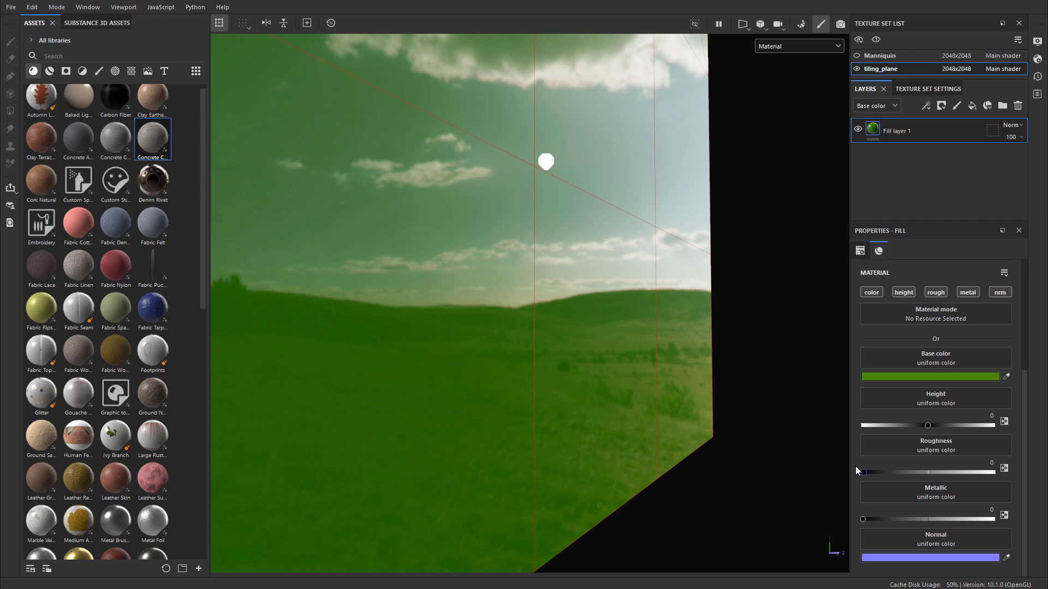
drag(862, 472, 1017, 480)
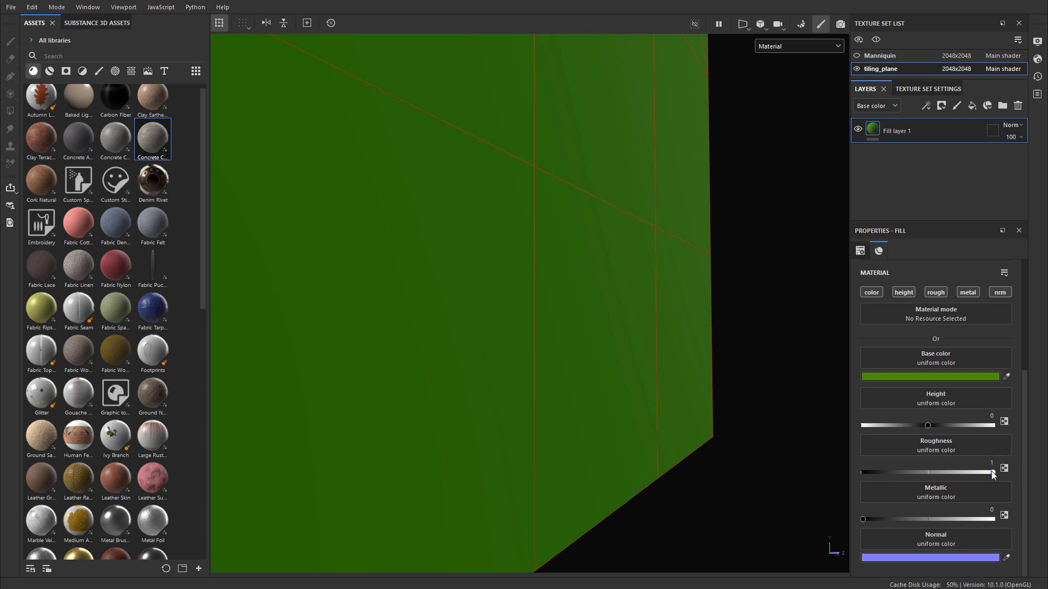
drag(993, 473, 878, 472)
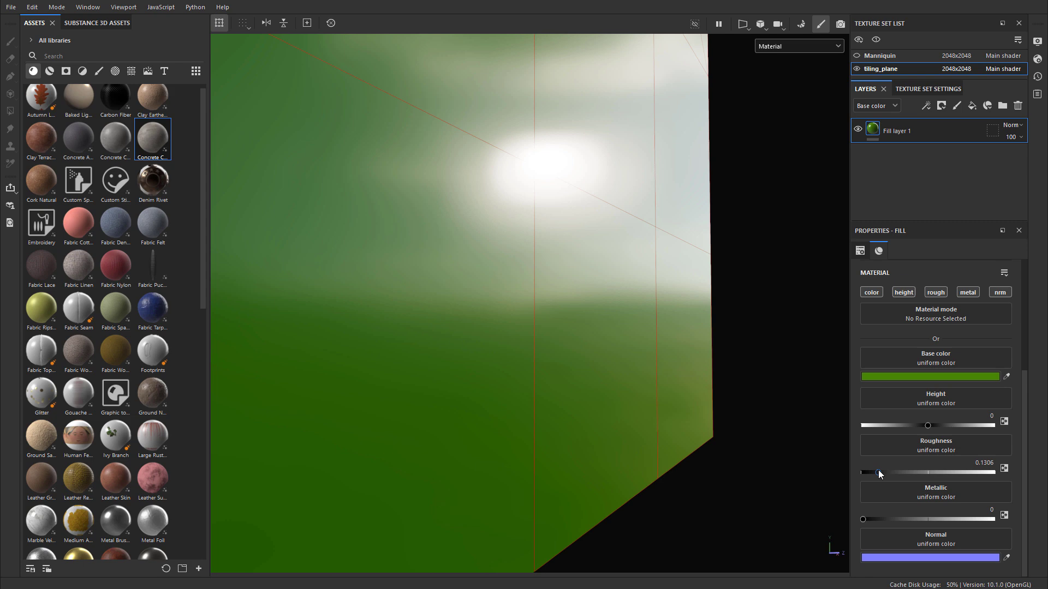
drag(880, 473, 857, 473)
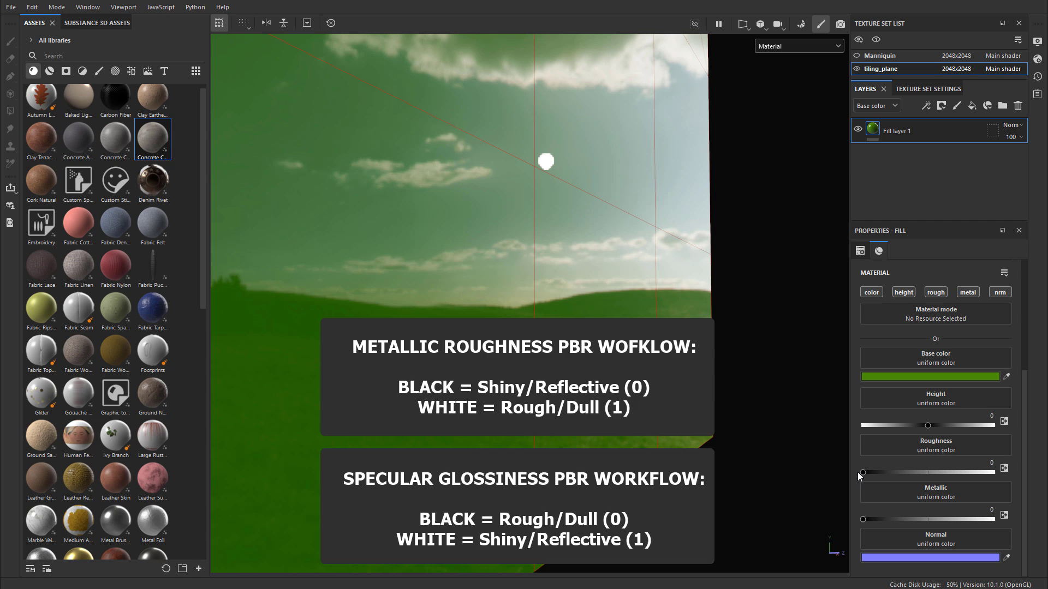
drag(857, 473, 924, 473)
- Show the Roughness channel and set the fill's roughness to 0.4816
click(781, 47)
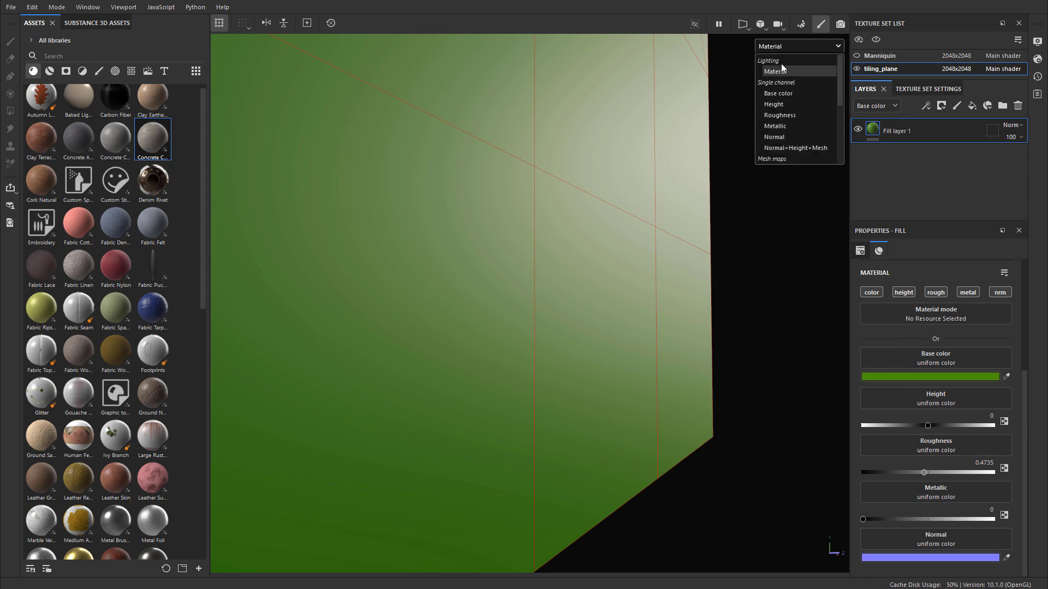
click(787, 113)
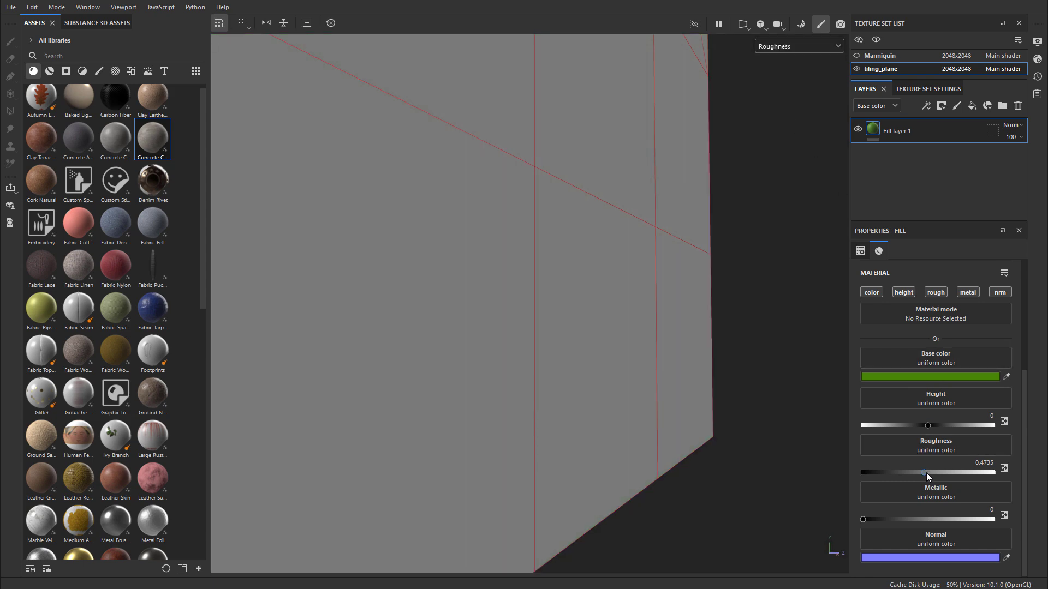
mouse_move(924, 472)
mouse_down()
mouse_move(851, 474)
mouse_move(1014, 473)
mouse_move(925, 473)
mouse_up()
click(778, 46)
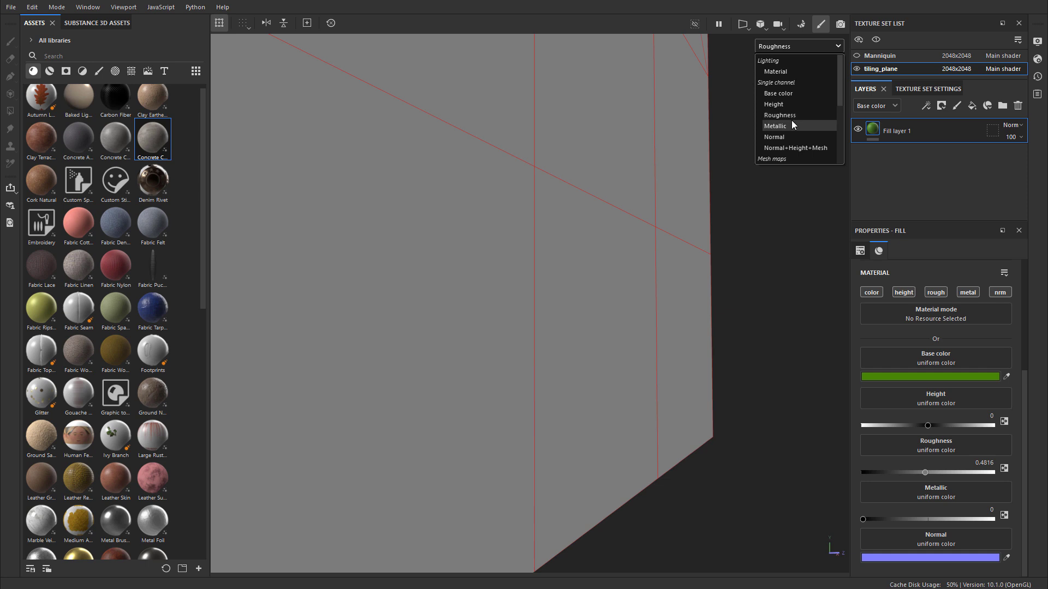
- Return to Material view and drop the Clouds 3 texture into the fill's Roughness slot
click(786, 71)
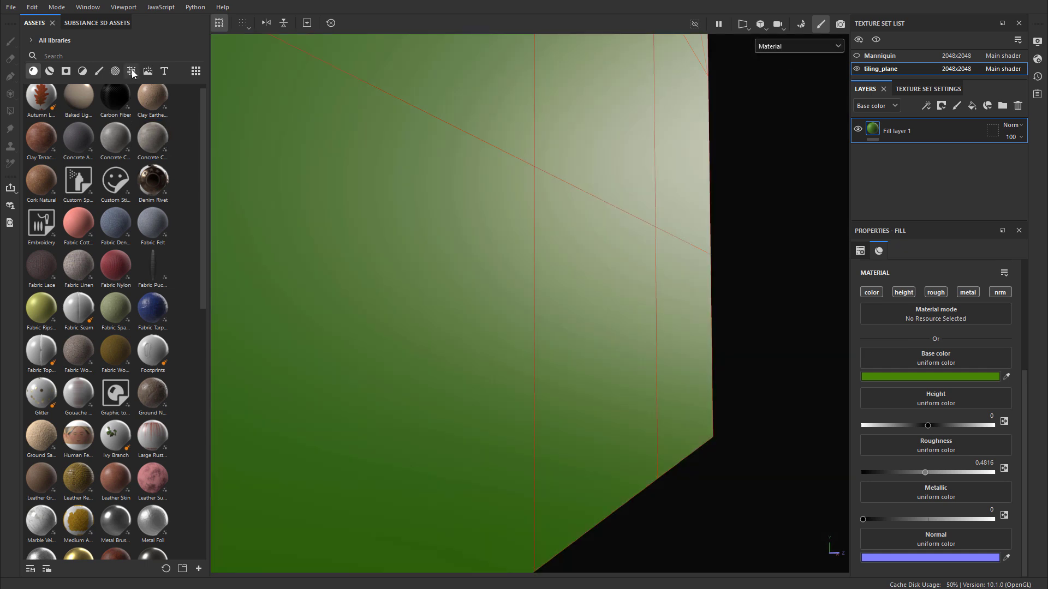
click(131, 72)
scroll(114, 256, down, 4)
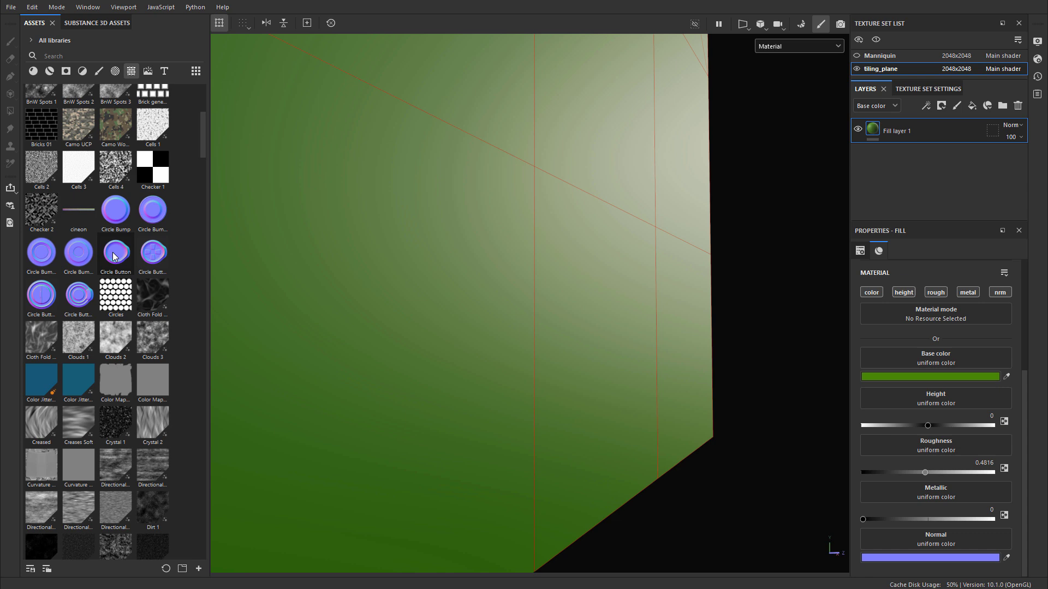
scroll(115, 257, down, 6)
scroll(131, 289, up, 3)
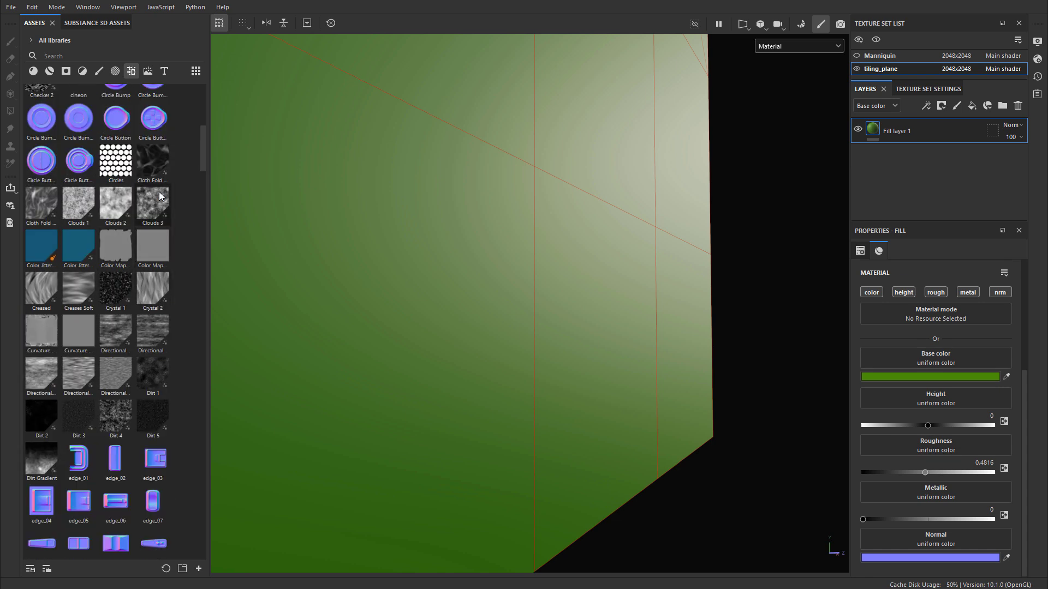
drag(159, 197, 937, 444)
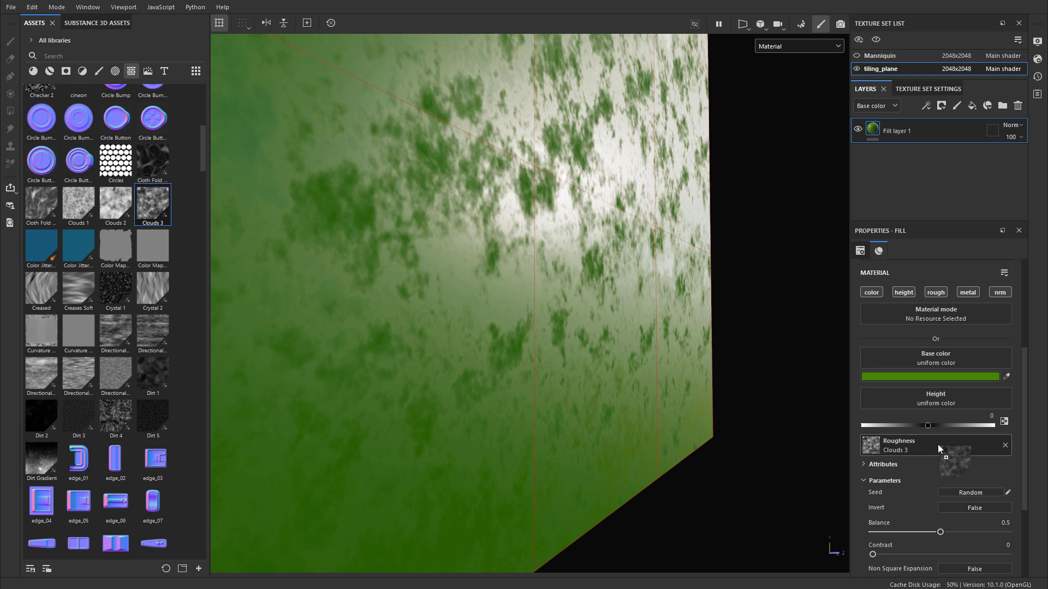
- In Roughness view, set Clouds 3 Balance 0.66 and Contrast 0.67, then return to Material
click(799, 46)
click(784, 114)
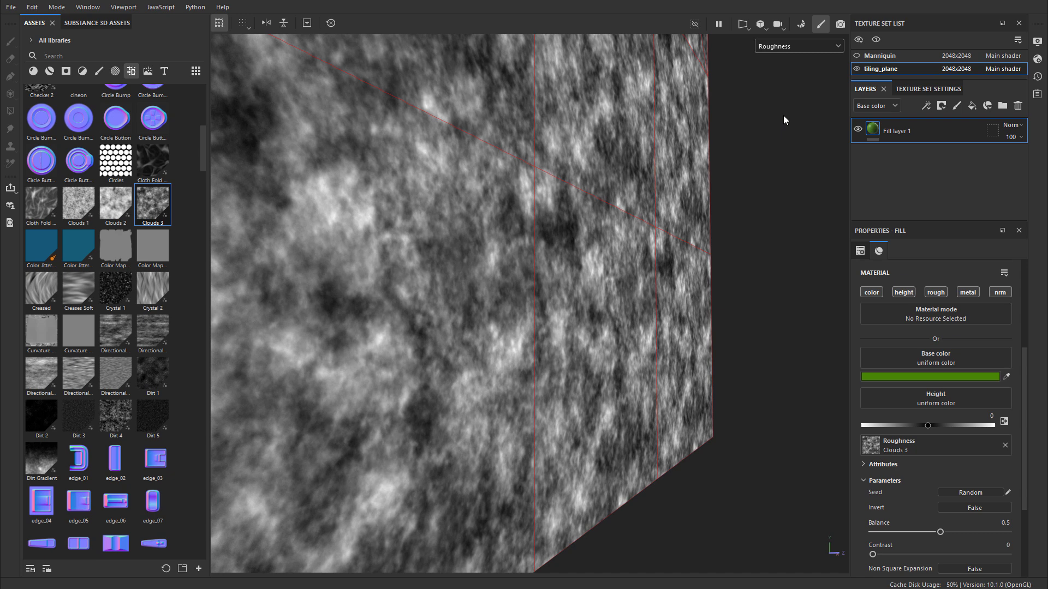
alt+drag(784, 116, 912, 456)
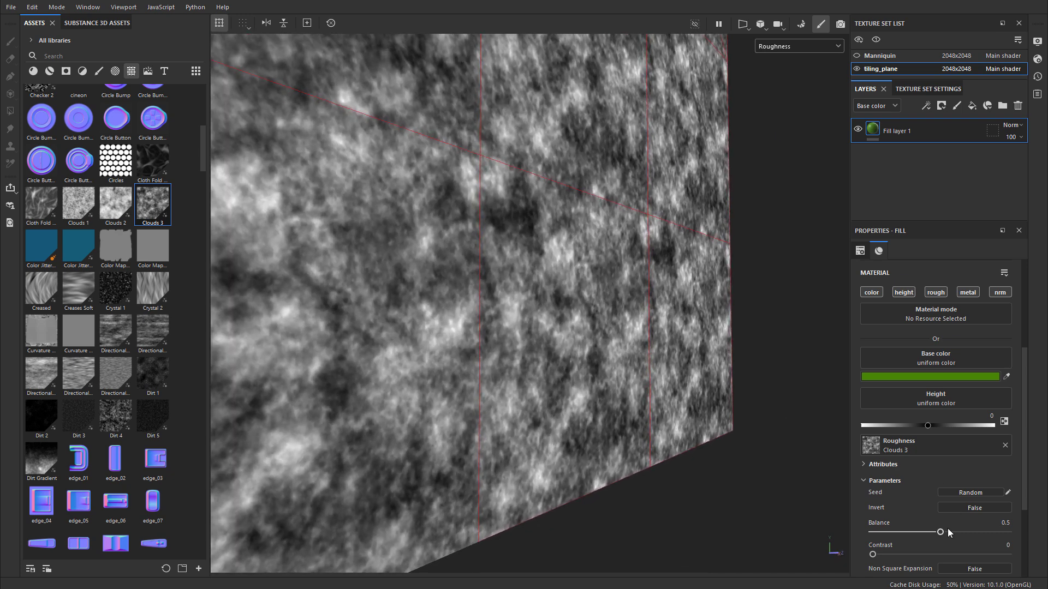
drag(939, 532, 962, 532)
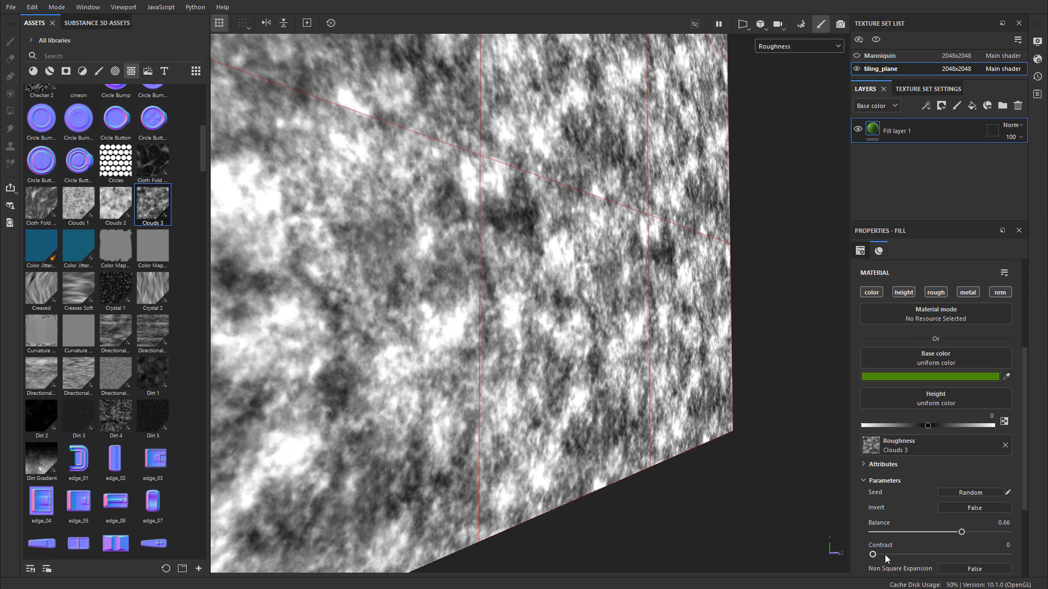
drag(885, 555, 962, 554)
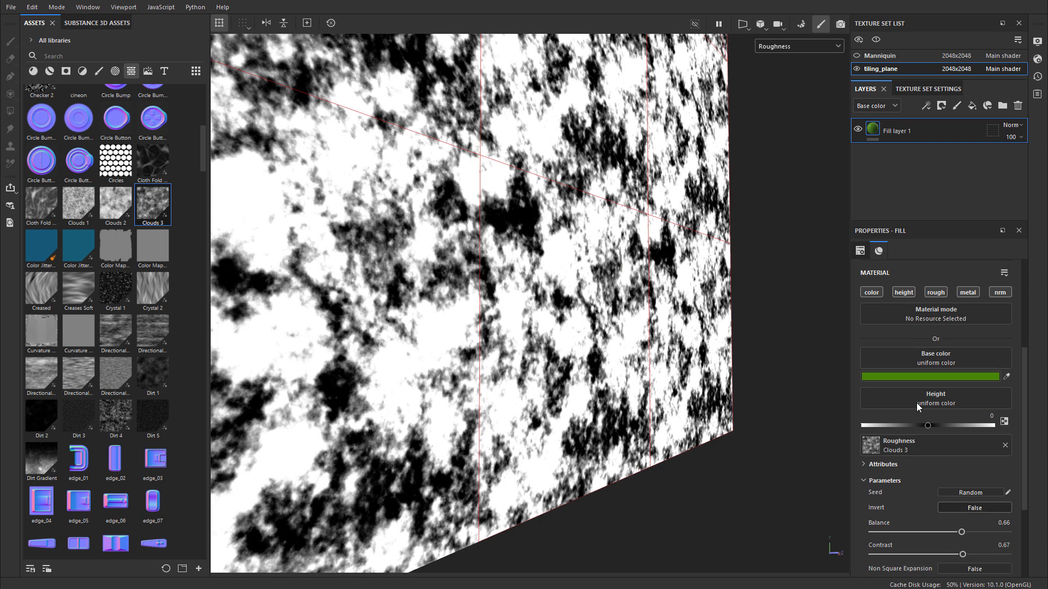
click(785, 47)
click(775, 72)
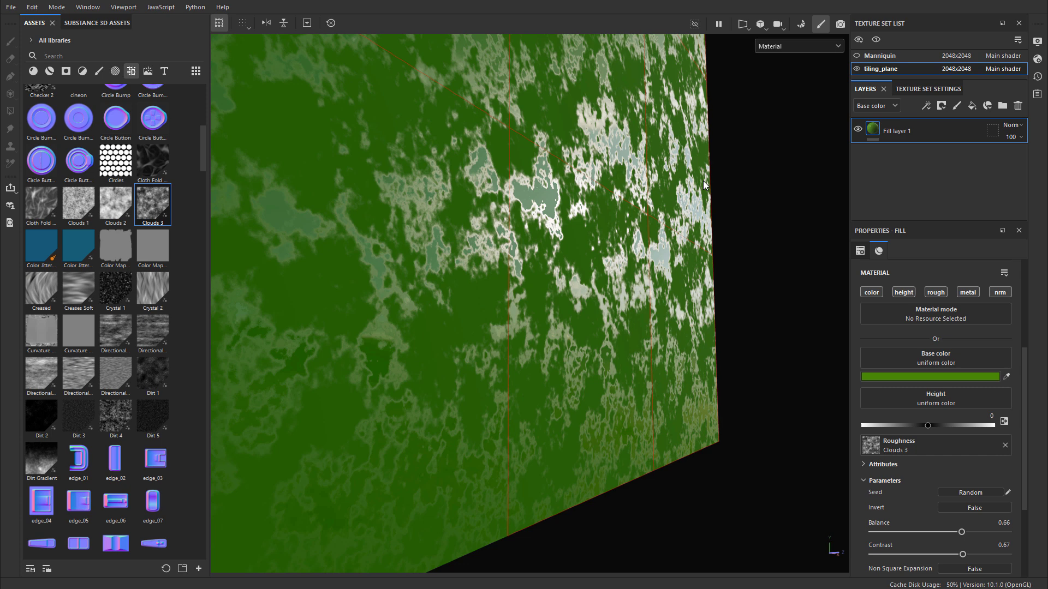
- Clear Clouds 3 from Roughness and add paint Layer 1 limited to the roughness channel
click(1004, 445)
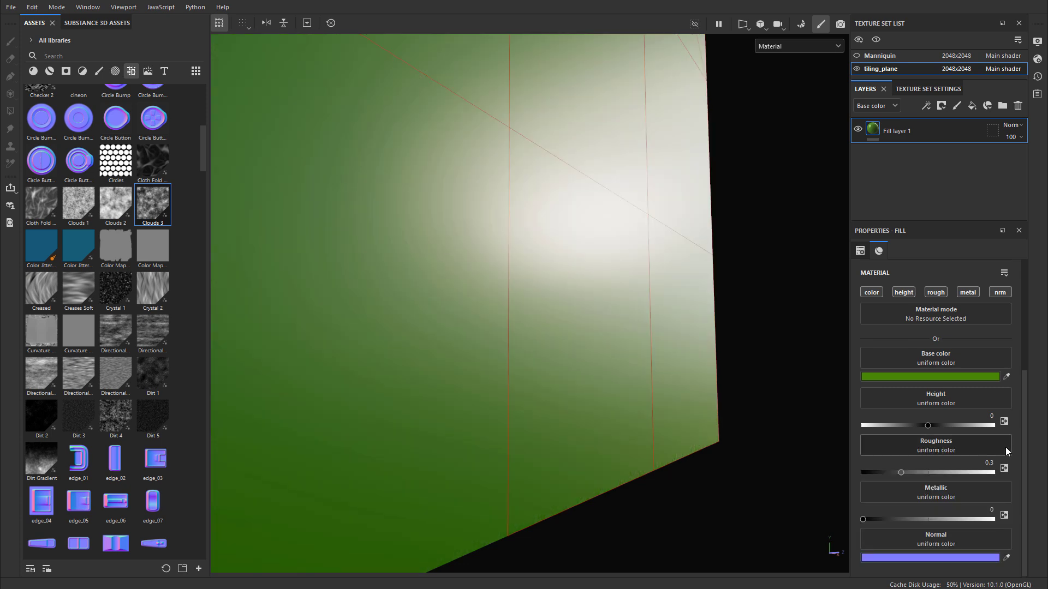
click(959, 106)
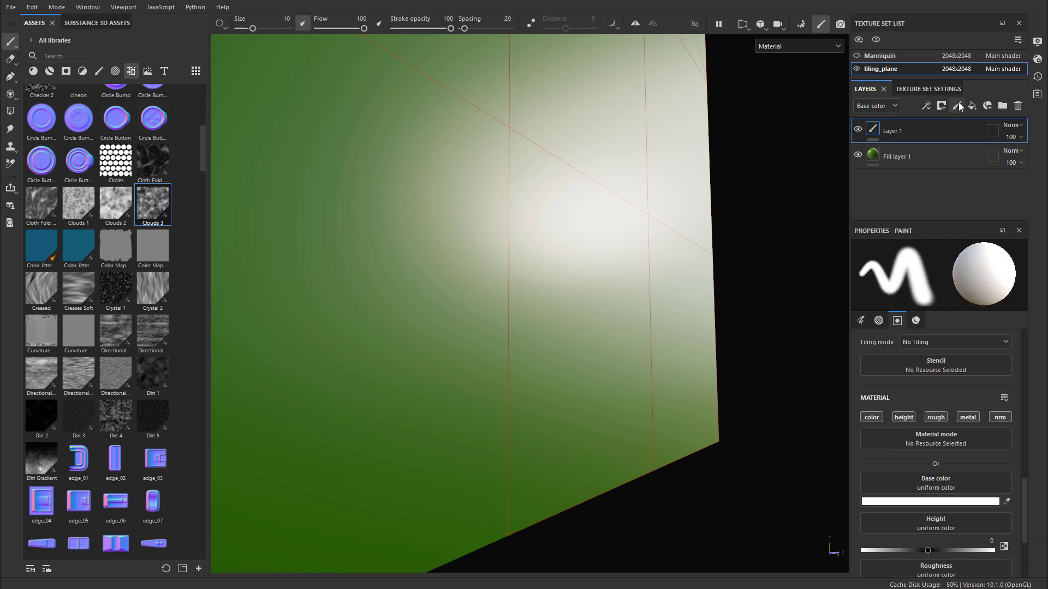
click(1000, 417)
click(968, 418)
click(936, 417)
click(904, 418)
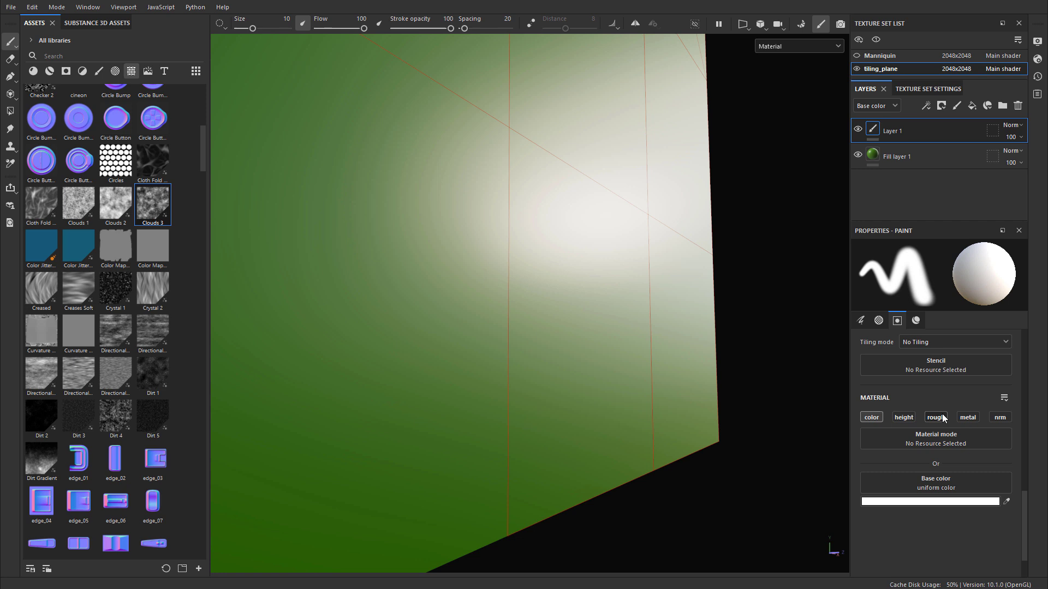
click(935, 417)
click(872, 417)
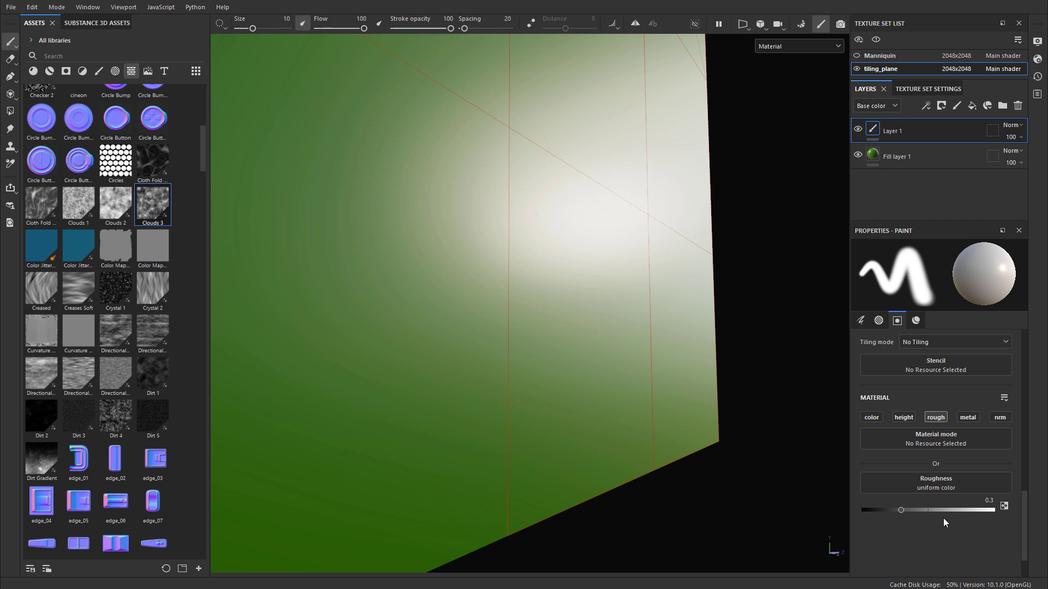
- Paint a roughness 0.8 stroke on the plane, then set brush roughness to about 0.49
mouse_move(900, 510)
mouse_down()
mouse_move(994, 513)
mouse_move(860, 519)
mouse_up()
scroll(667, 363, up, 2)
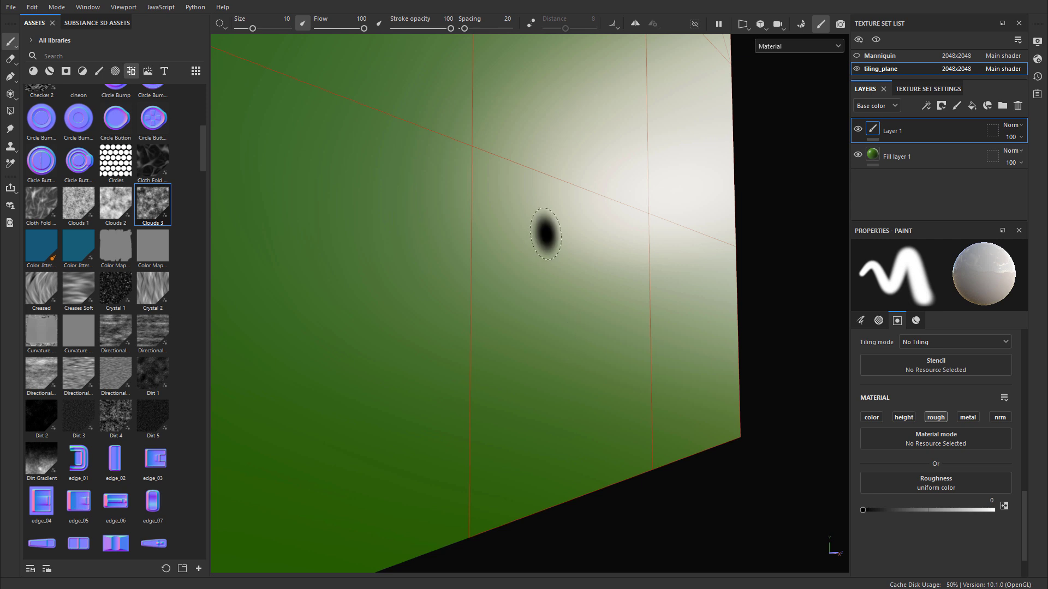
mouse_move(546, 234)
mouse_down()
mouse_move(587, 243)
mouse_move(603, 320)
mouse_move(655, 354)
mouse_up()
drag(867, 511, 999, 509)
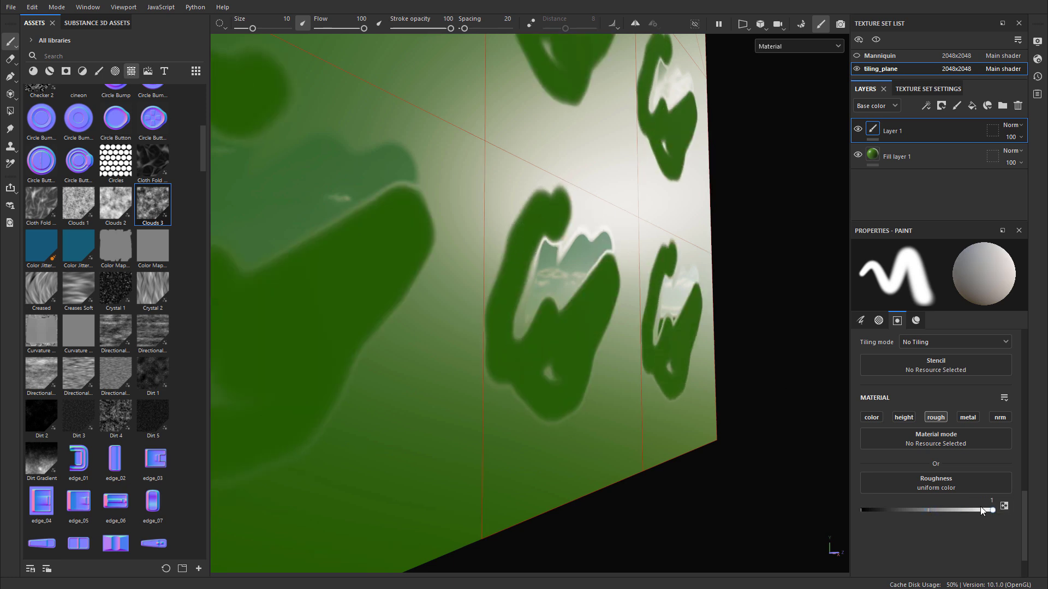
drag(980, 510, 924, 512)
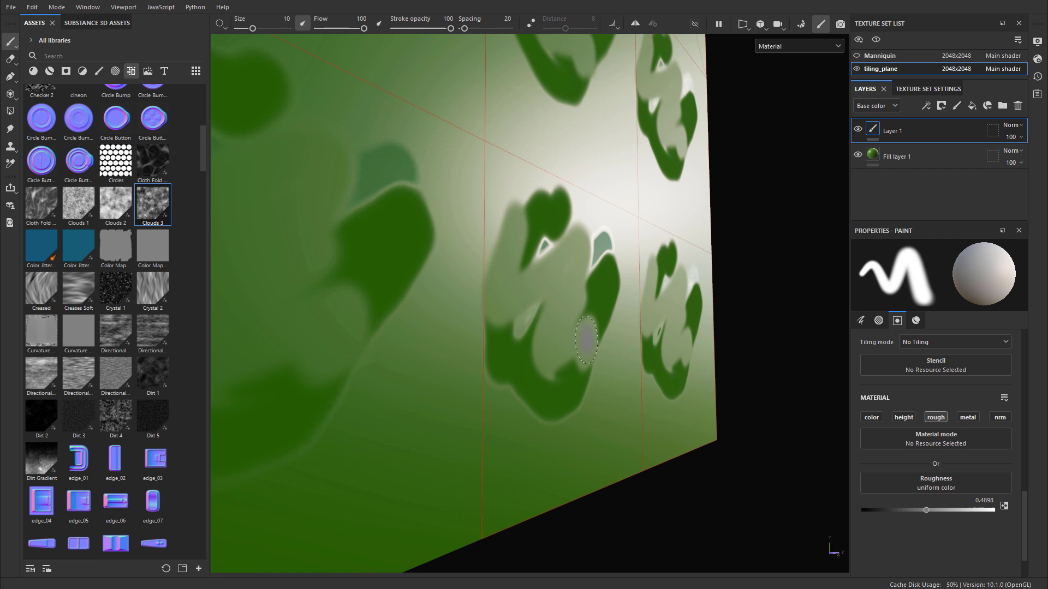
- Switch the viewport to the Roughness channel and orbit around the painted strokes
click(784, 43)
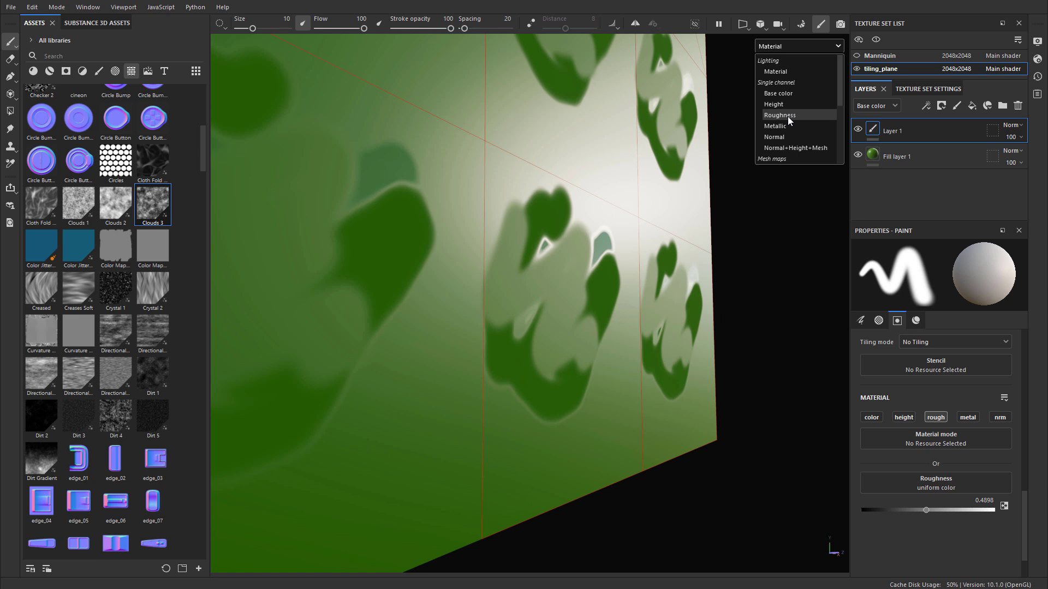
click(779, 115)
mouse_move(600, 306)
alt+mouse_down()
mouse_move(612, 304)
mouse_move(607, 311)
alt+mouse_up()
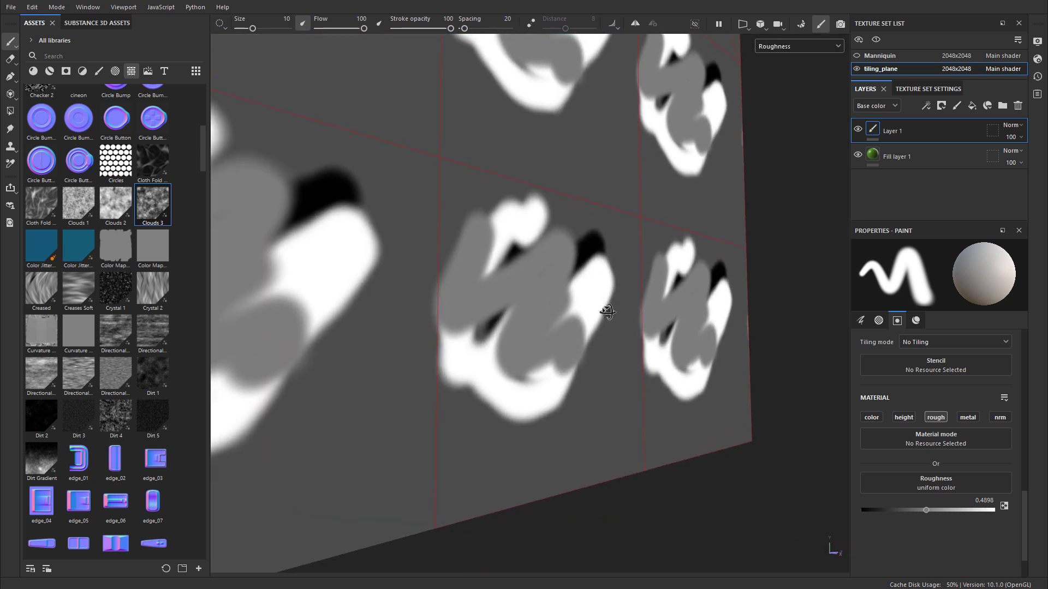